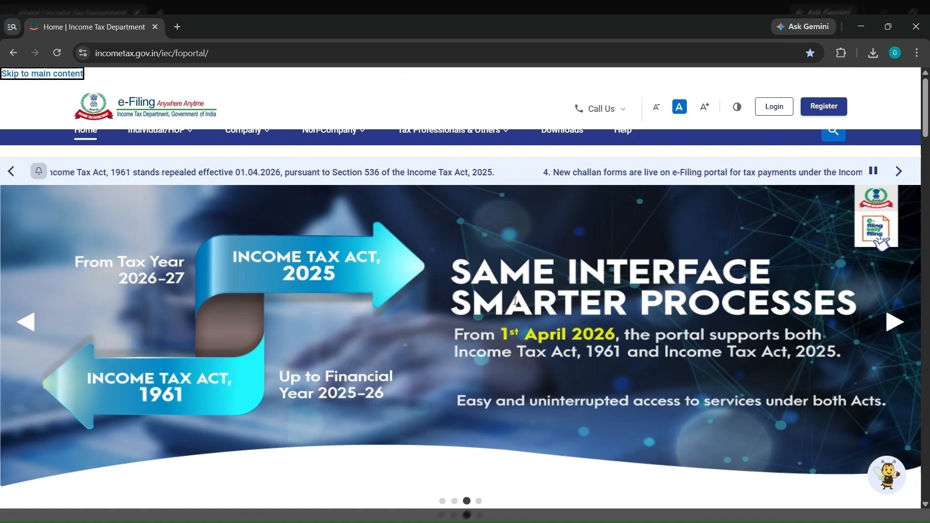
Step: Open the e-Pay Tax service from the quick links, choose Income-tax Act, 2025 as the applicable act and continue
scroll(515, 301, down, 10)
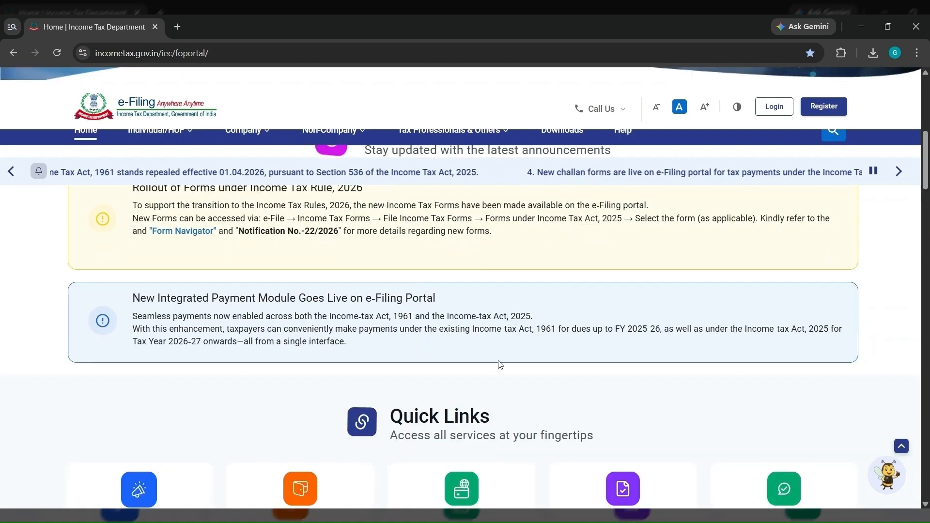
scroll(499, 377, down, 1)
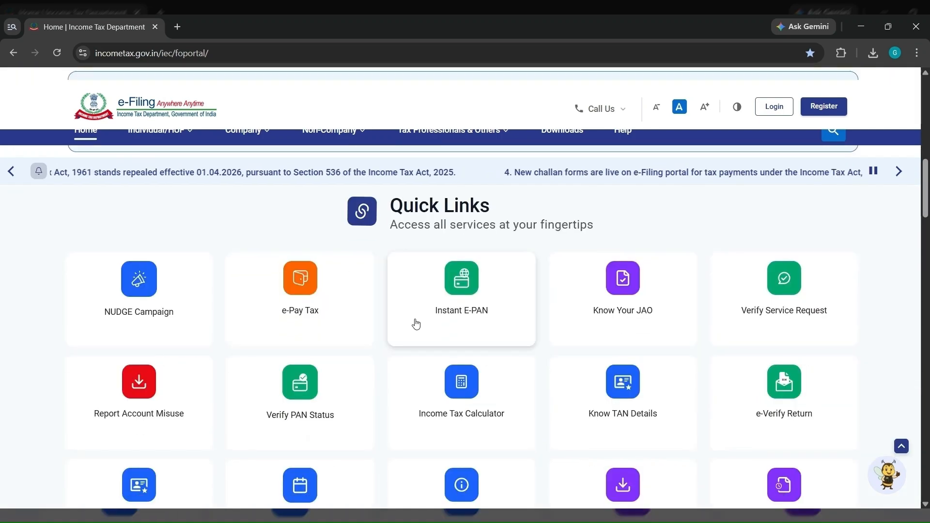
click(298, 306)
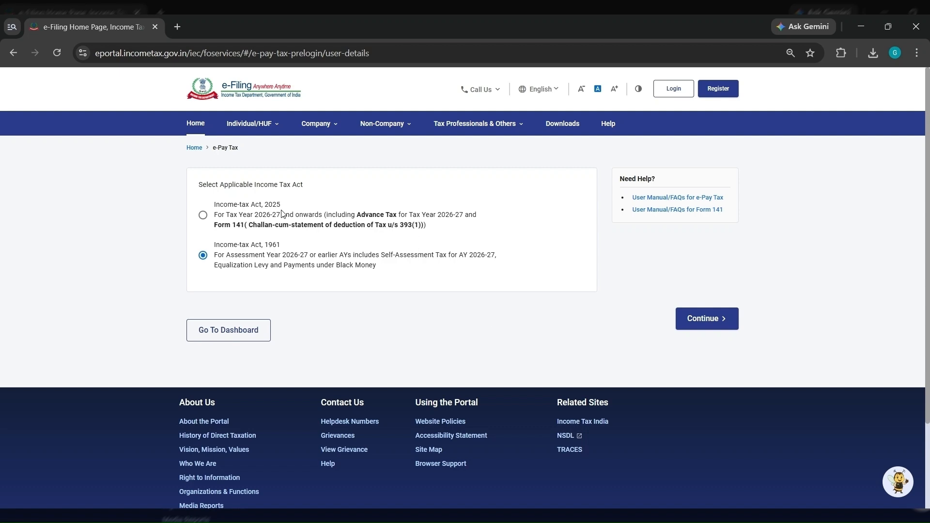
click(203, 216)
click(715, 321)
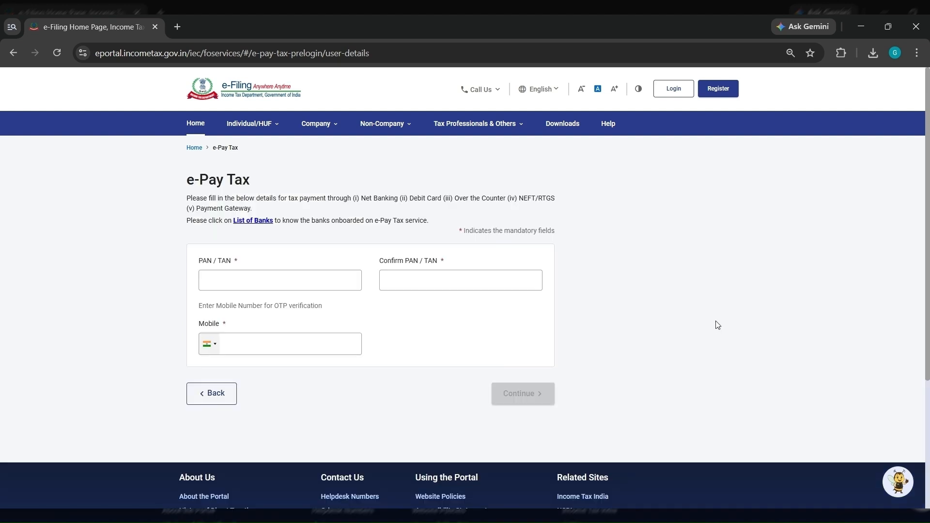
Step: Fill in the TAN, its confirmation and the mobile number, and submit them for OTP verification
click(286, 280)
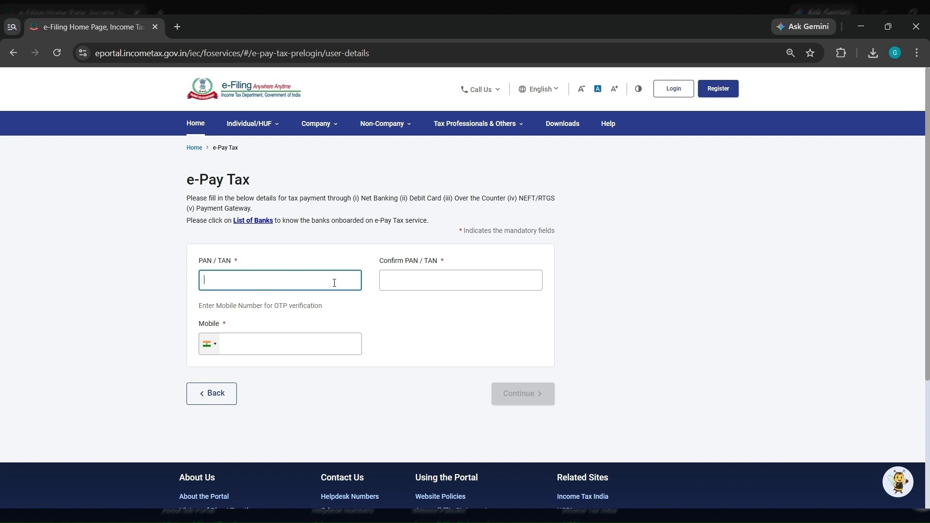
text(•••)
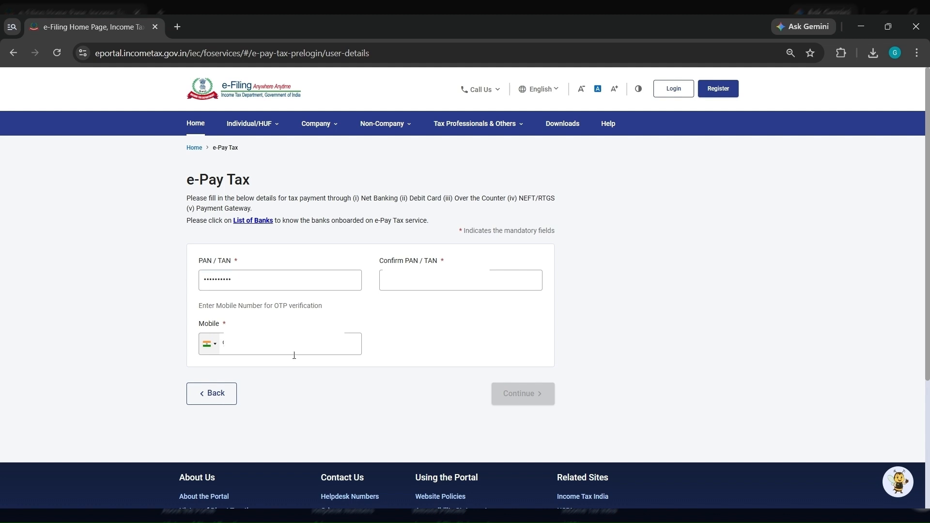
text(•)
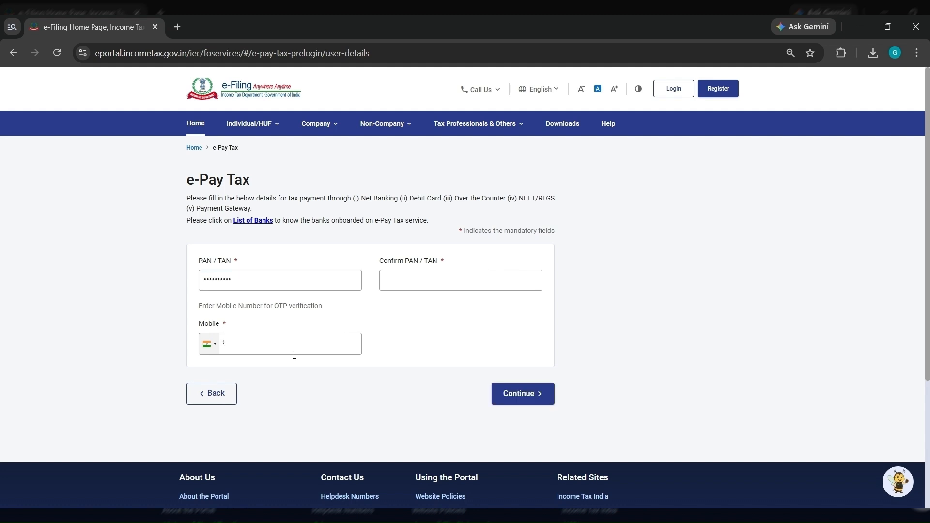
click(505, 390)
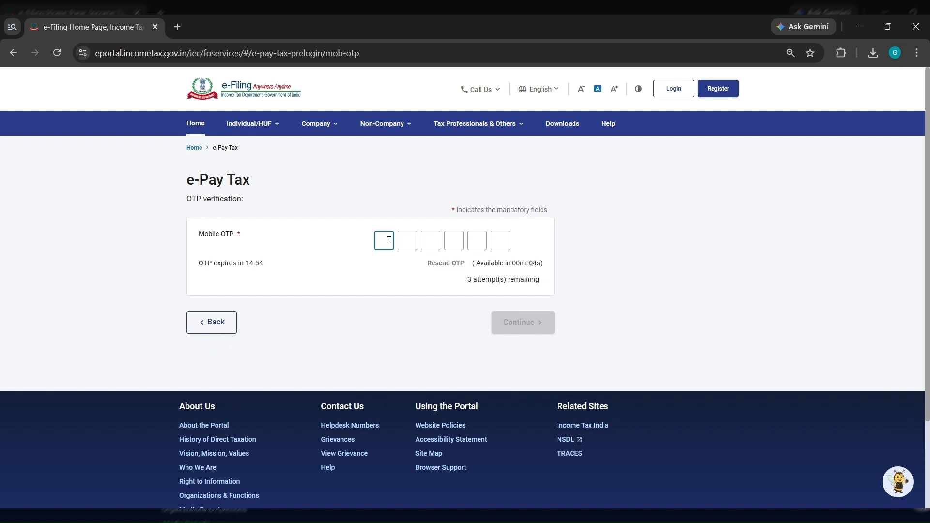
Step: Enter the mobile OTP to verify the number, and continue to making a new payment
text(•••)
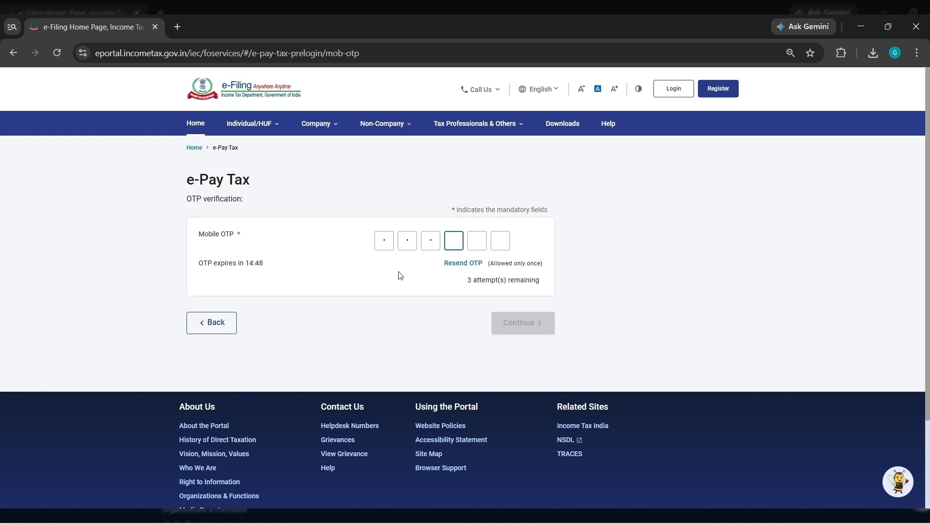
text(•••)
click(531, 317)
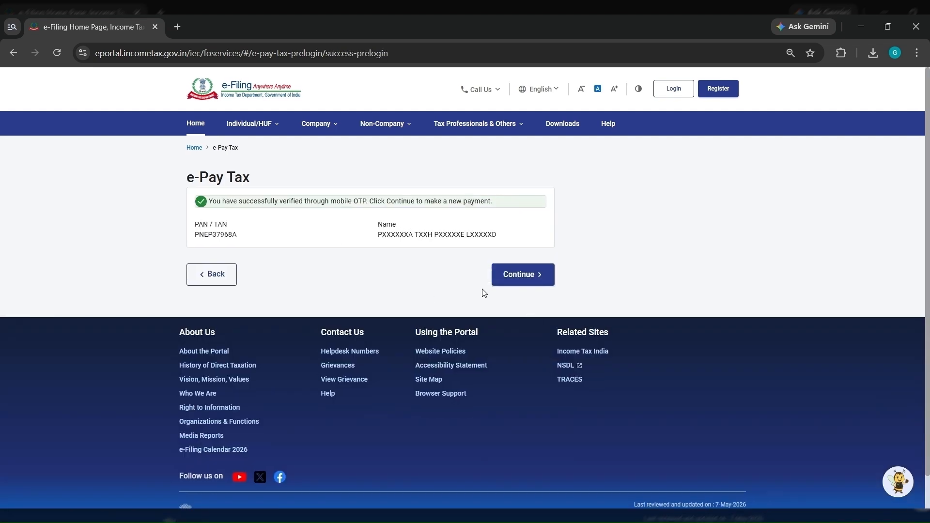
click(523, 284)
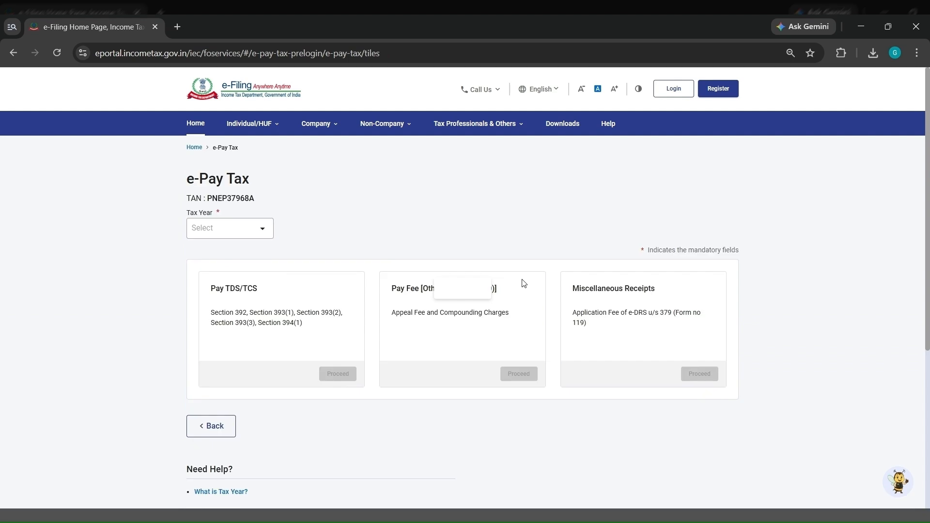
Step: Select tax year 2026-27 and proceed with the Pay TDS/TCS payment type
click(252, 234)
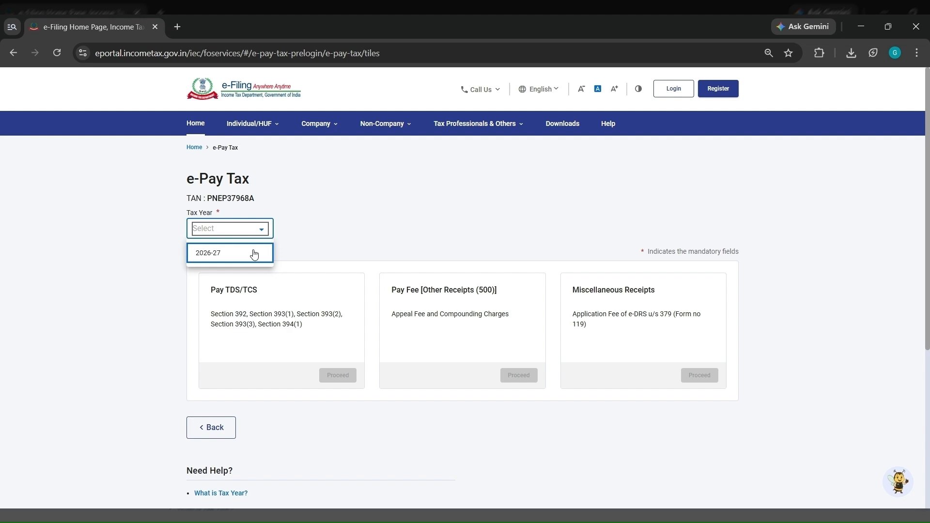
click(253, 254)
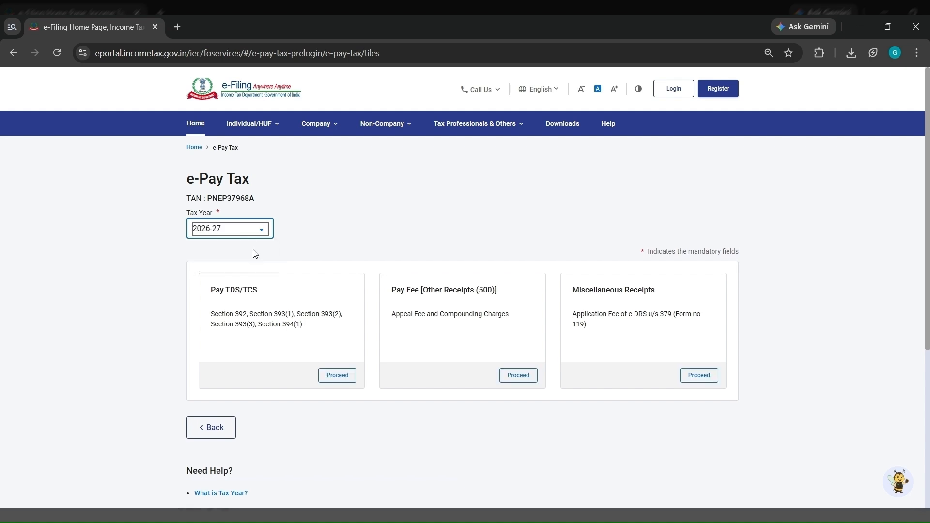
click(341, 377)
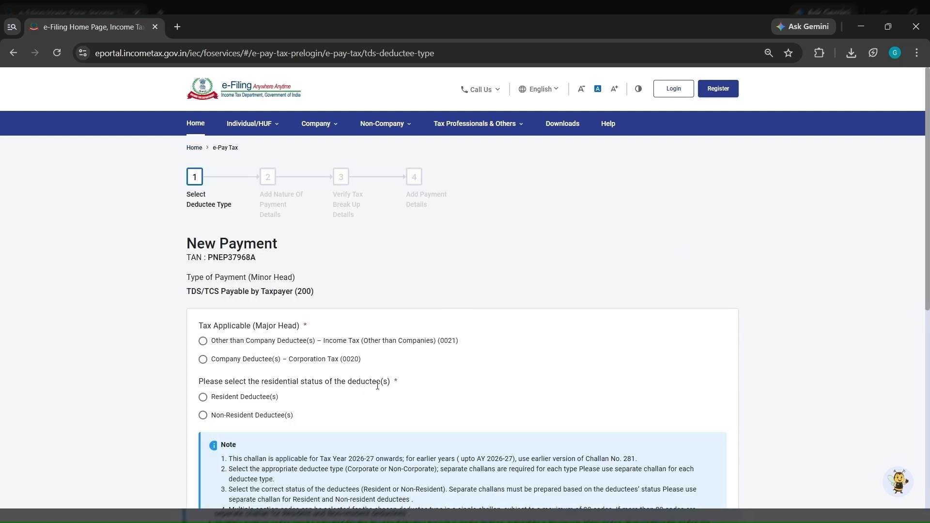
Step: Set the major head to Company Deductee(s) – Corporation Tax (0020) with Resident Deductee(s), and continue to the nature of payment details
scroll(290, 347, down, 1)
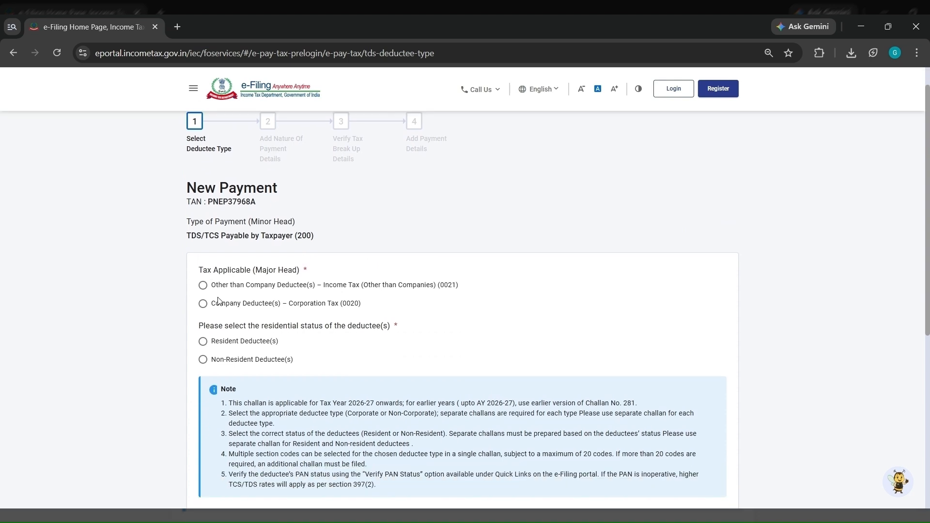
scroll(224, 274, down, 1)
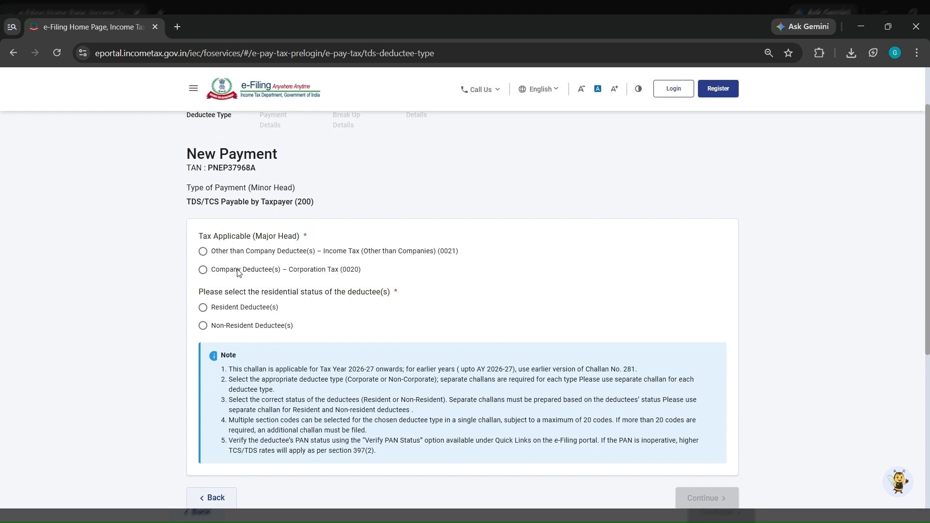
click(232, 272)
click(367, 314)
scroll(363, 291, down, 1)
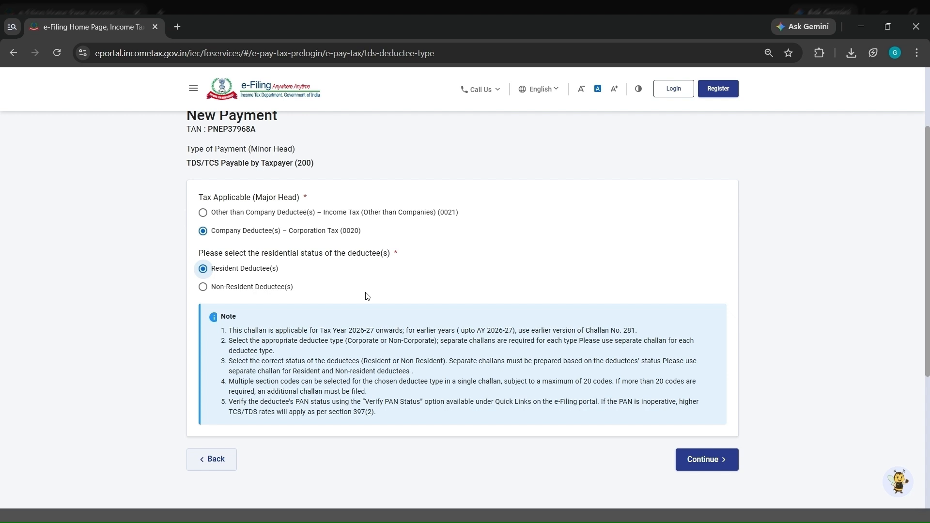
click(244, 273)
click(719, 468)
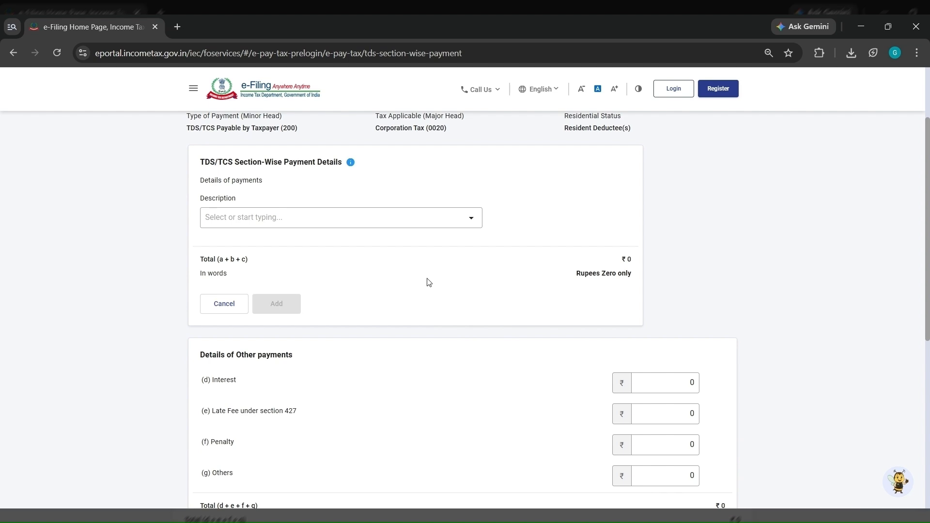
Step: Add a section-wise payment for professional services fees under section 393(1), code 1027, with a tax amount of 10000
click(393, 221)
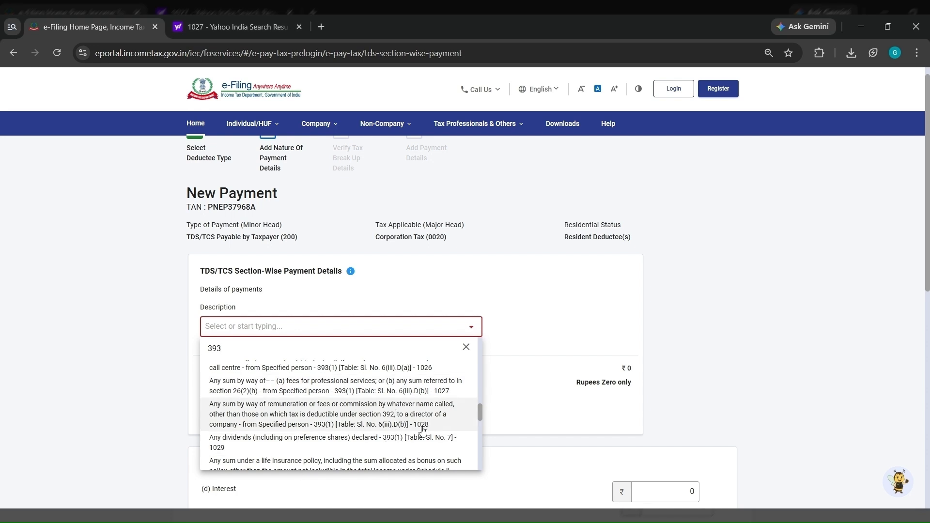
click(408, 387)
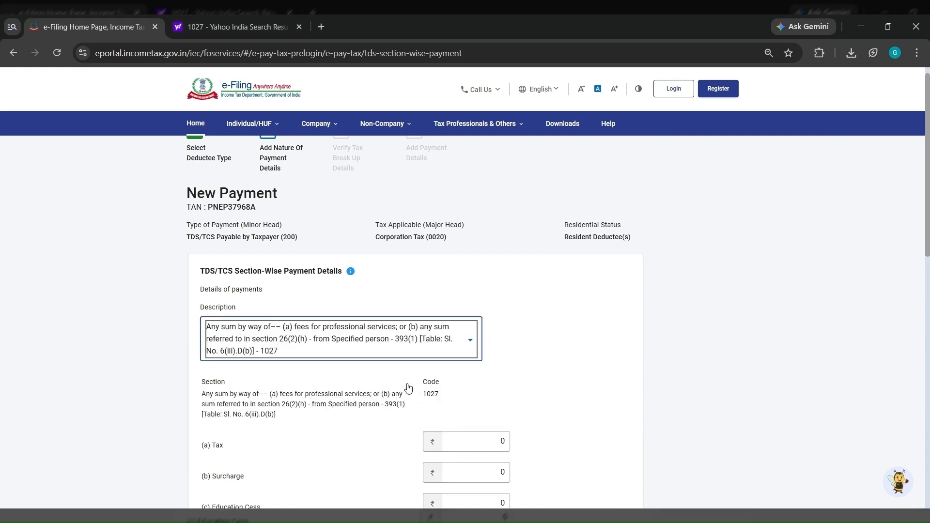
scroll(408, 388, down, 3)
click(486, 310)
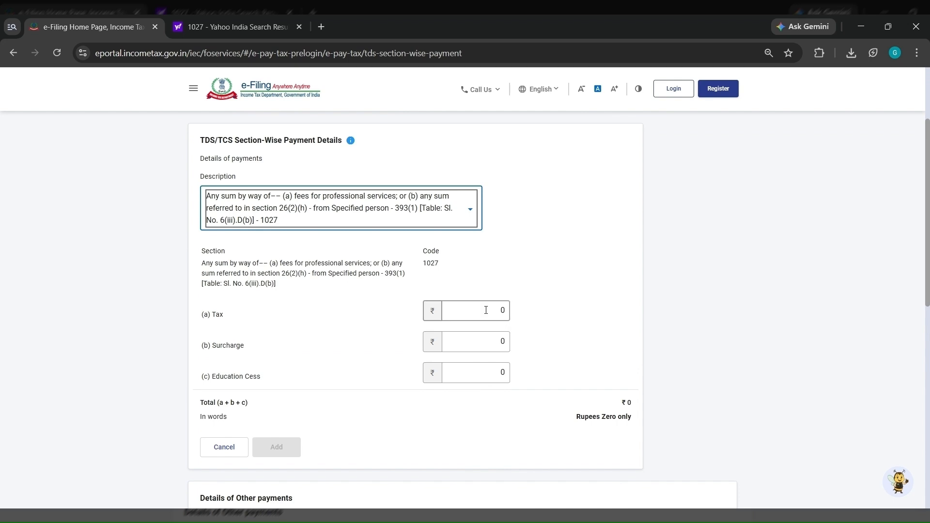
key(BackSpace)
text(10000)
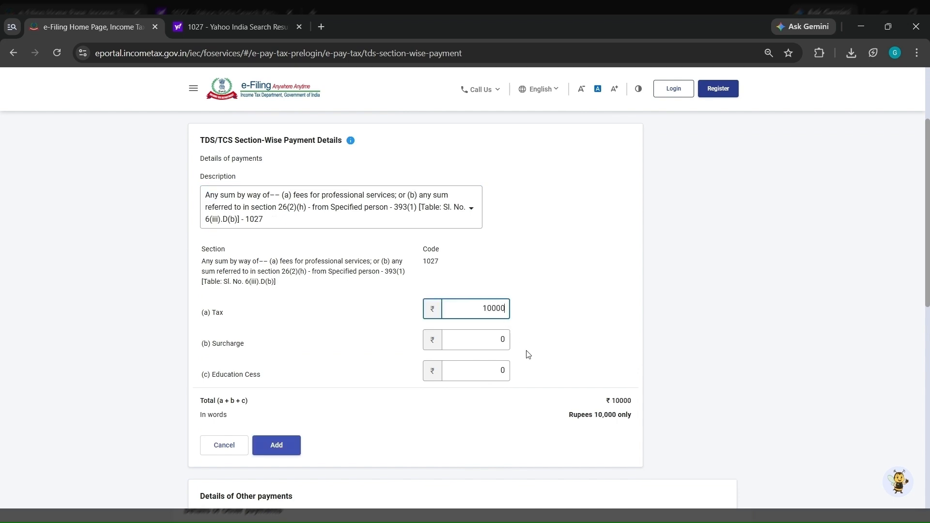
scroll(525, 353, down, 1)
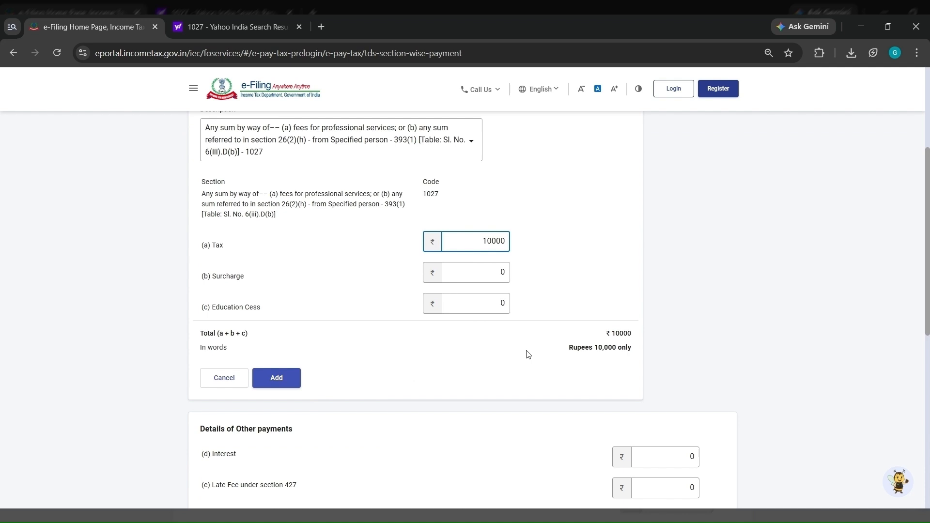
click(291, 385)
Step: Examine the added payment entry and the amounts under Details of Other payments
scroll(492, 391, down, 1)
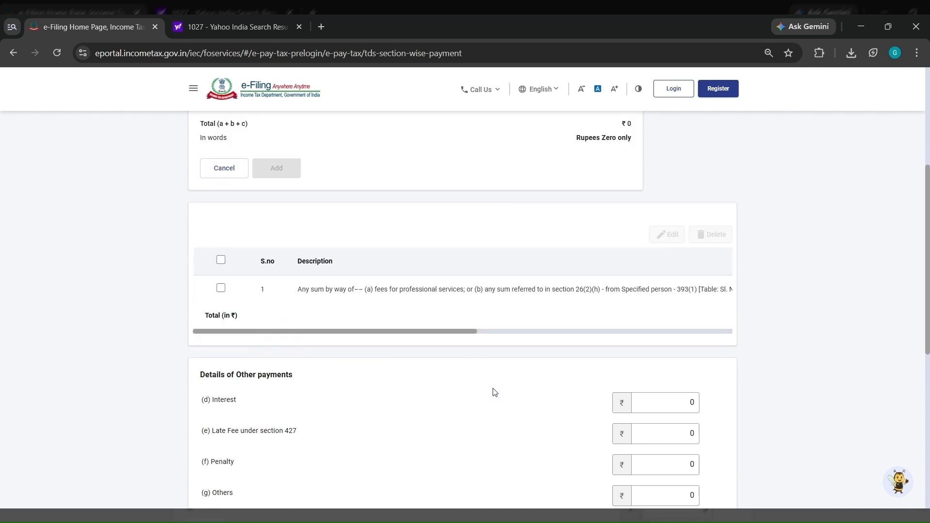
scroll(511, 419, down, 2)
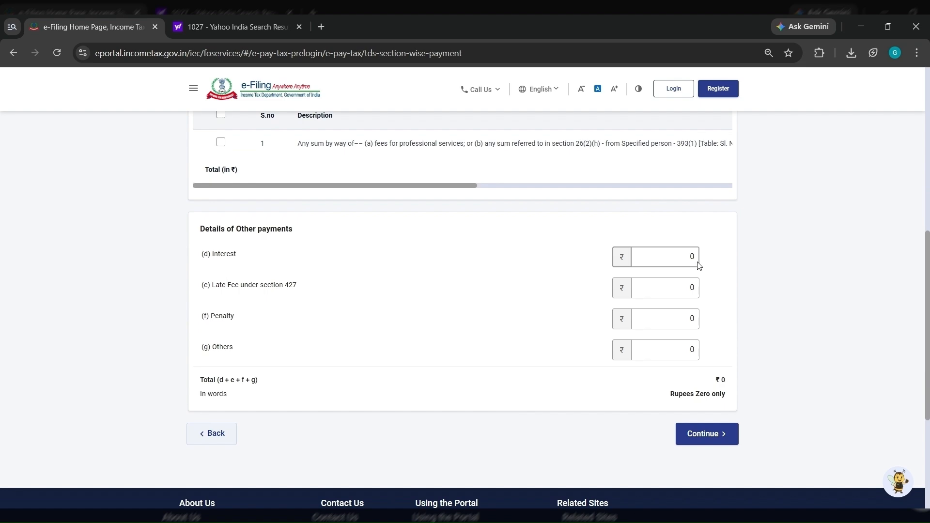
scroll(591, 224, up, 1)
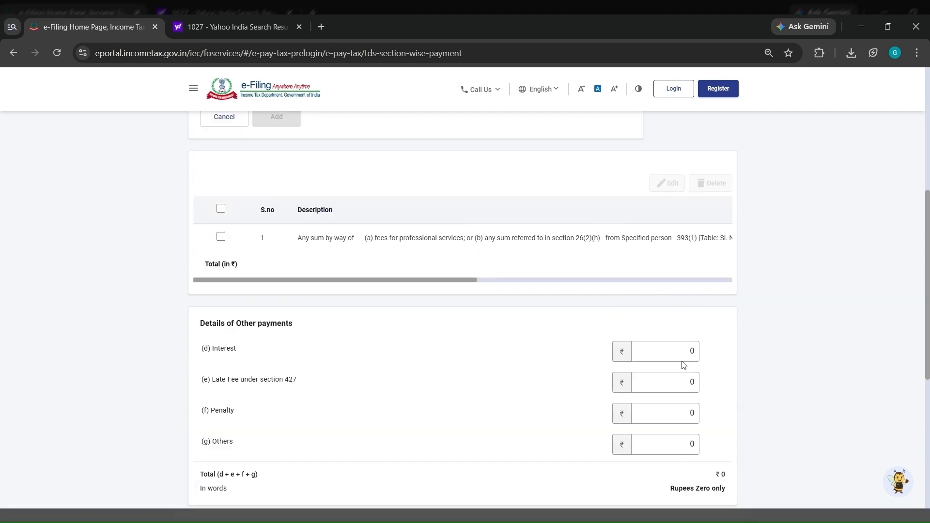
scroll(683, 365, up, 3)
scroll(684, 365, down, 6)
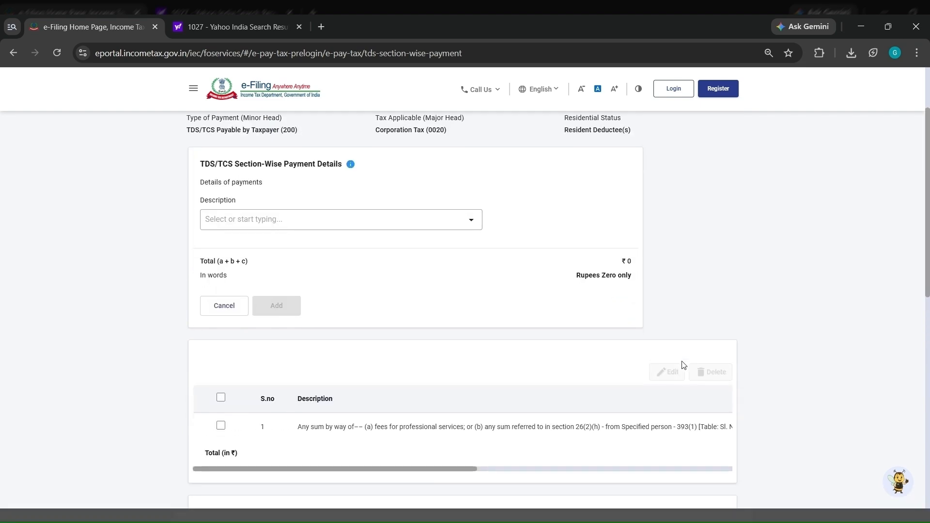
click(707, 403)
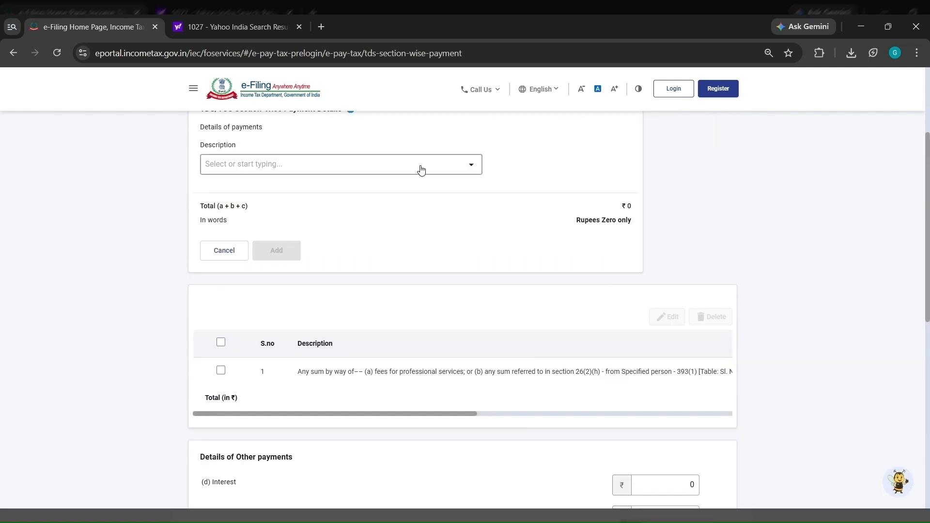
Step: Select Payment of Employees other than Government Employees - 392 - 1002 as a second payment description
click(421, 169)
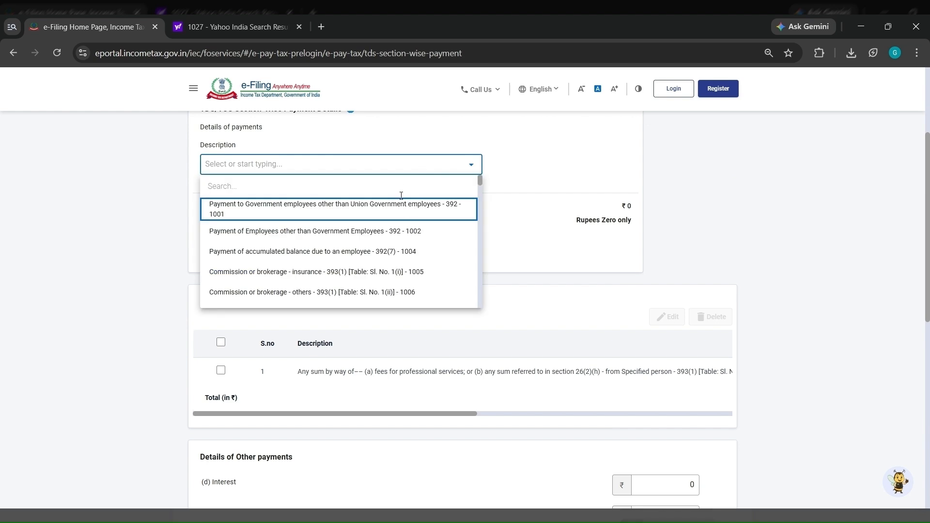
click(408, 242)
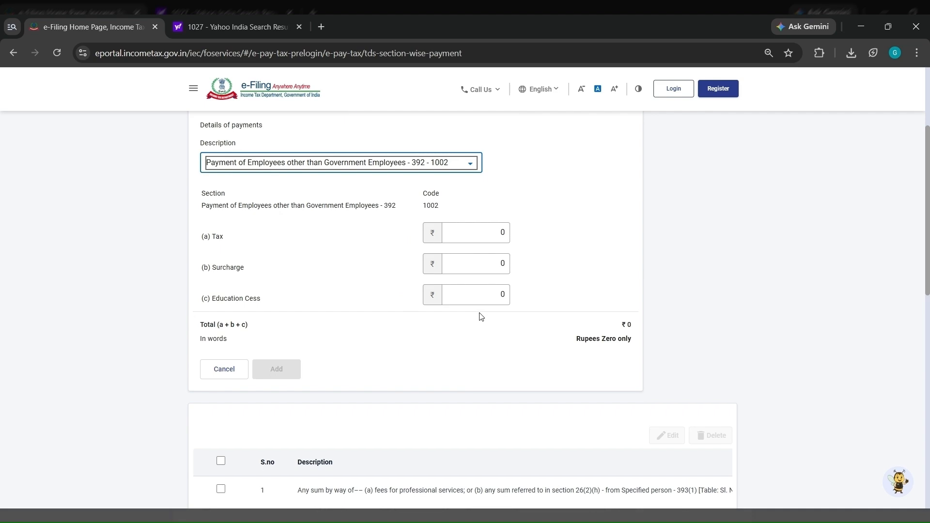
scroll(481, 317, down, 2)
scroll(746, 434, down, 5)
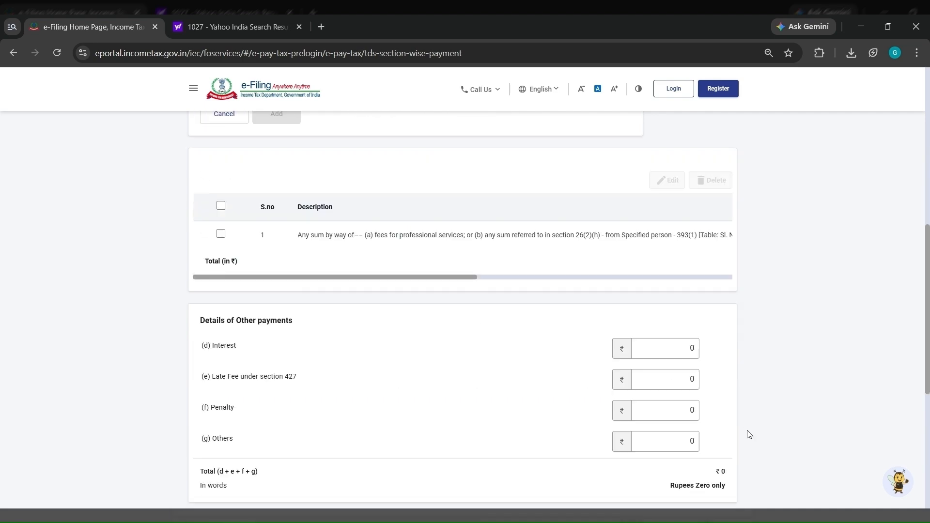
scroll(569, 244, up, 6)
scroll(569, 245, up, 3)
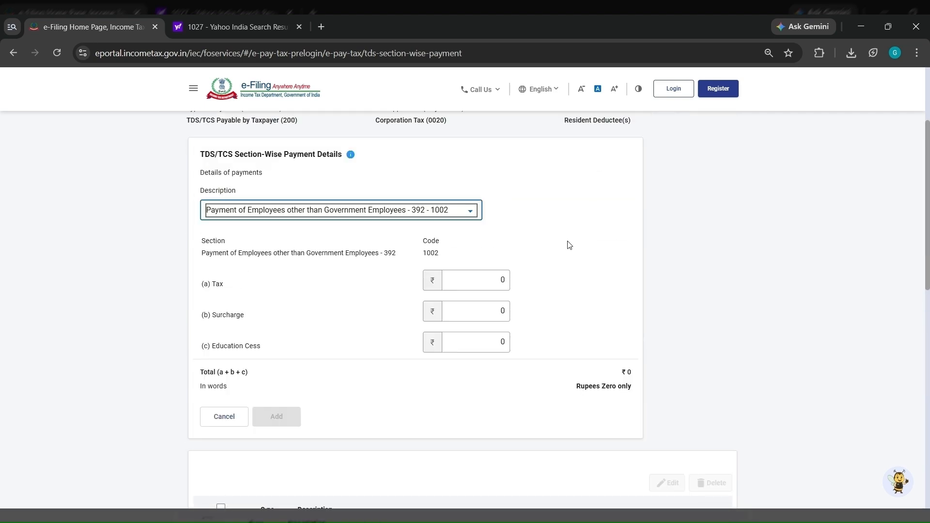
click(466, 228)
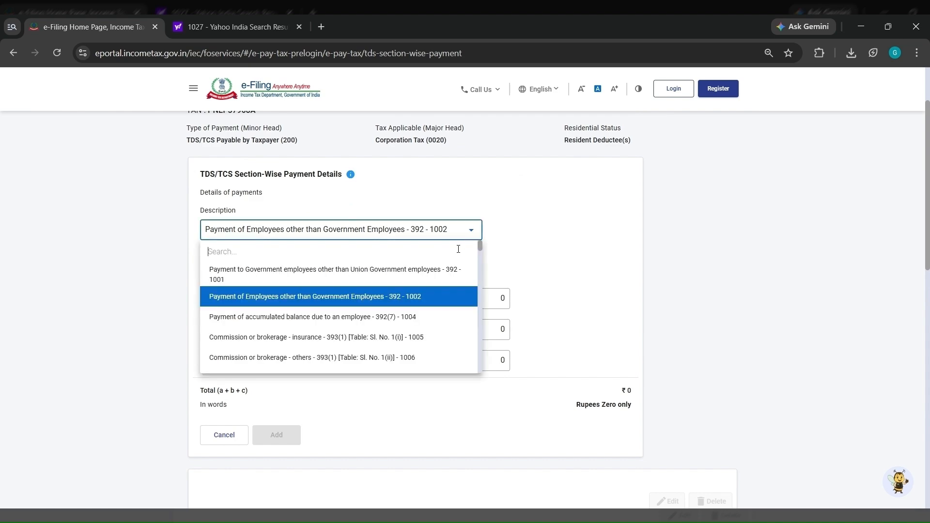
Step: Leave the other payment amounts at zero and continue to the tax break-up verification
scroll(647, 307, down, 8)
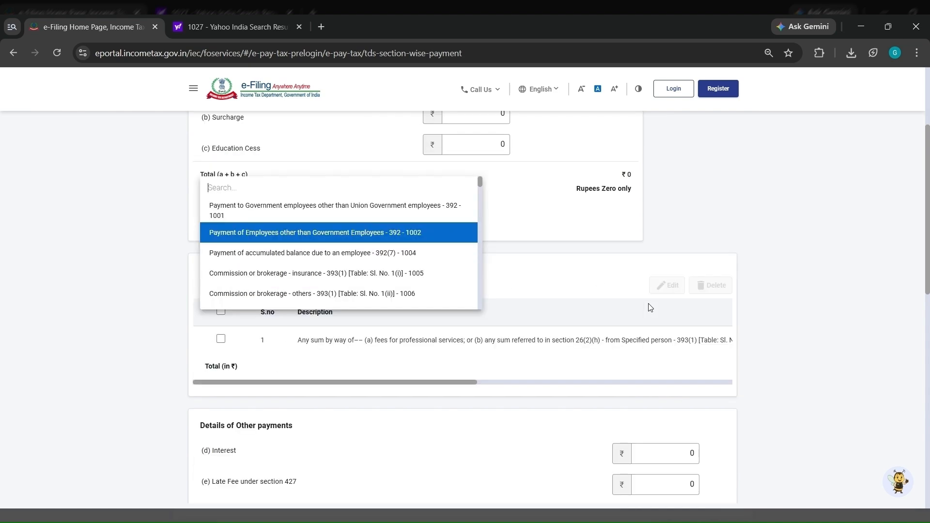
scroll(706, 385, down, 2)
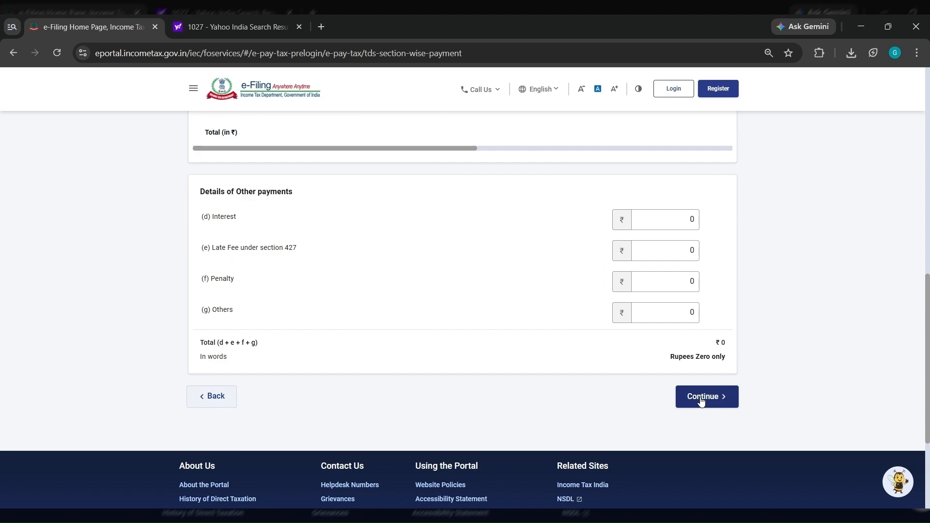
click(701, 397)
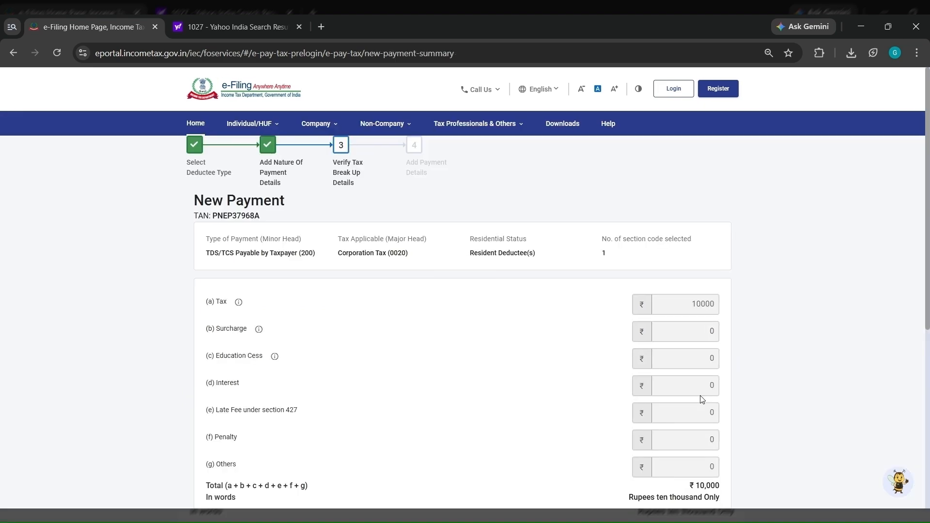
Step: Check the tax break-up summary, including the major head, the residential status and the amounts
scroll(637, 347, down, 2)
scroll(644, 385, up, 2)
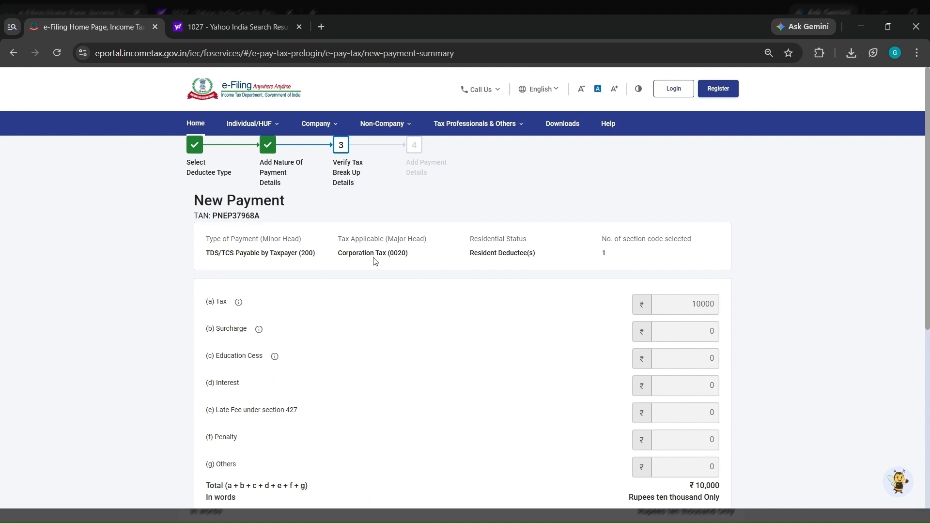
double_click(394, 253)
click(504, 255)
double_click(504, 256)
scroll(571, 291, down, 2)
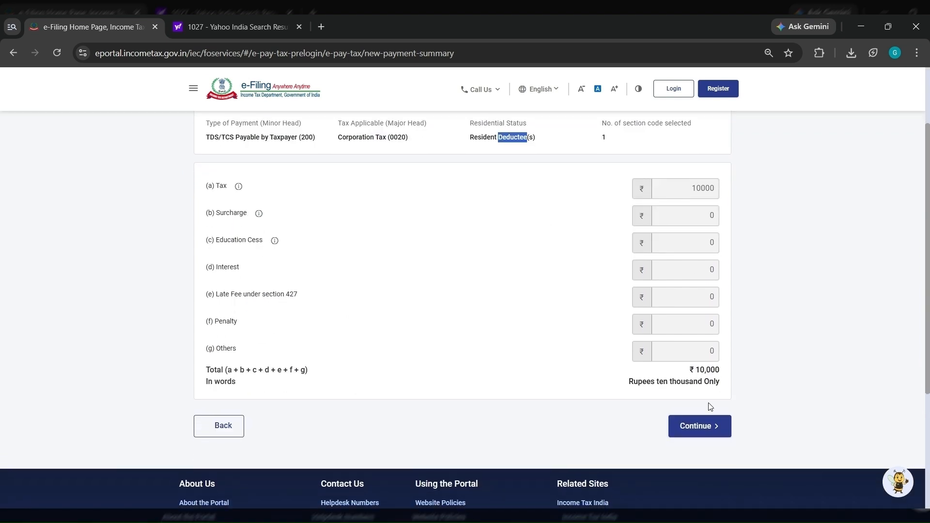
Step: Continue from the tax break-up to the payment details and choose RTGS/NEFT as the payment mode
click(702, 425)
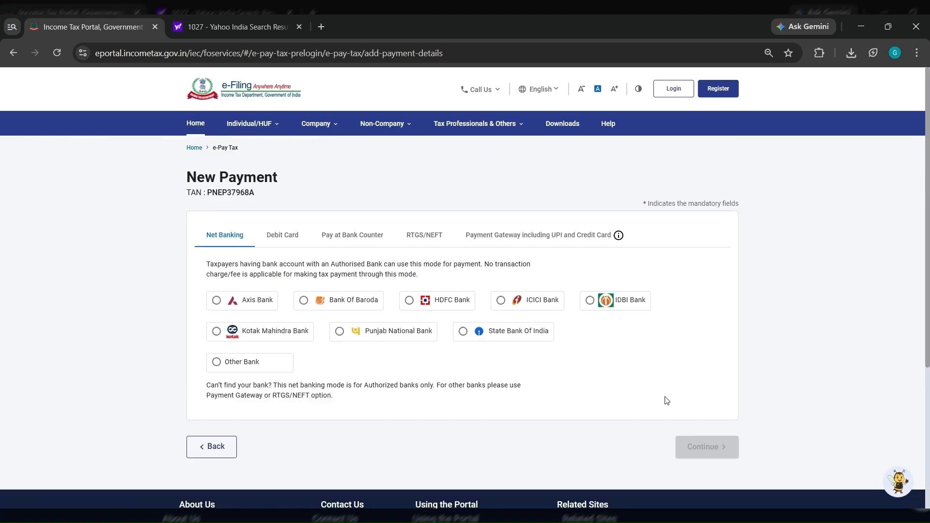
click(444, 235)
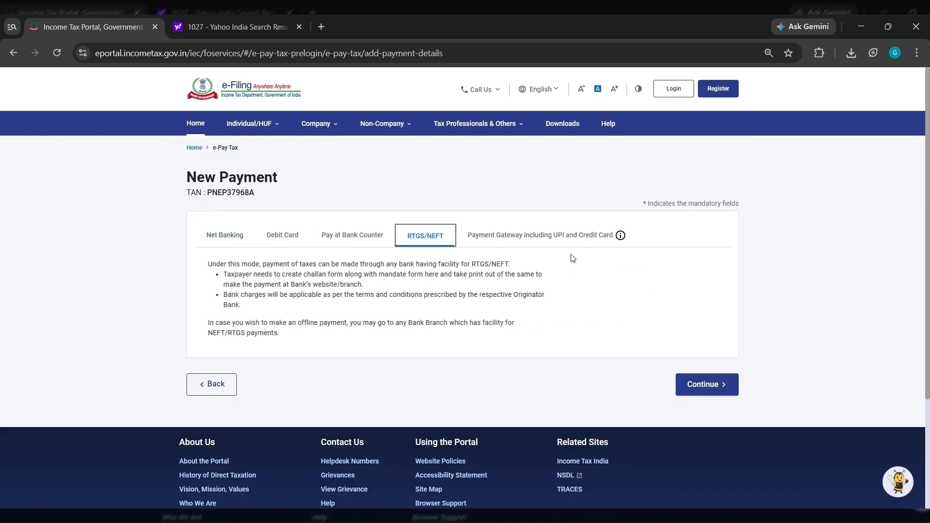